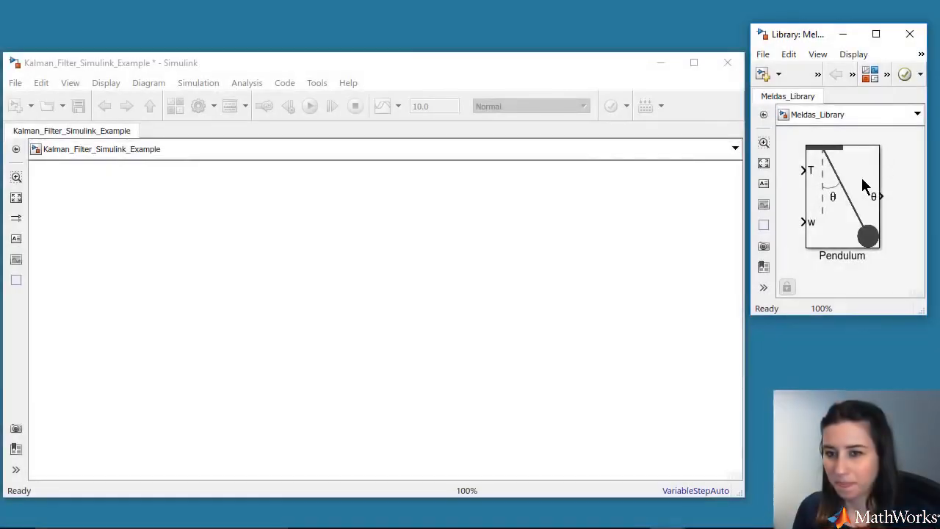
- Add the Pendulum block from Meldas_Library to the empty model and open its underlying subsystem
{"action": "left_click_drag", "start_coordinate": [864, 185], "coordinate": [278, 303]}
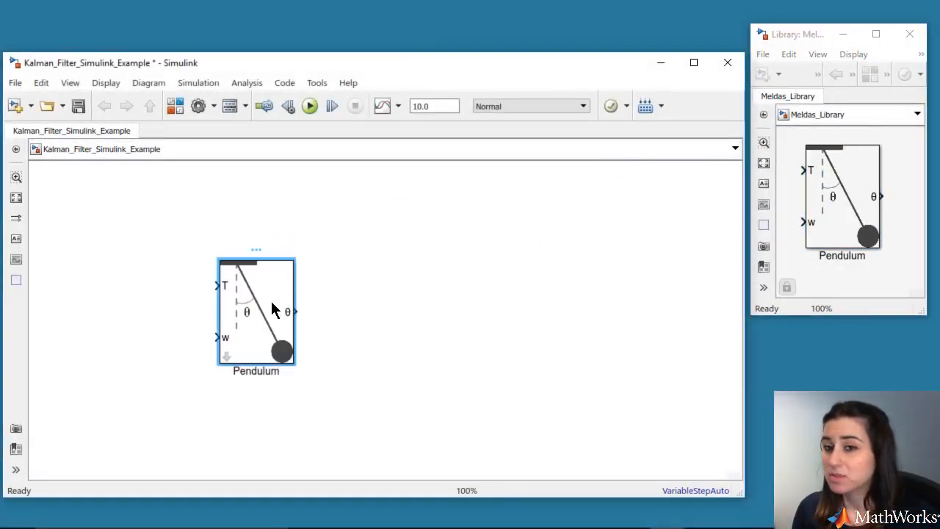
{"action": "left_click", "coordinate": [229, 353]}
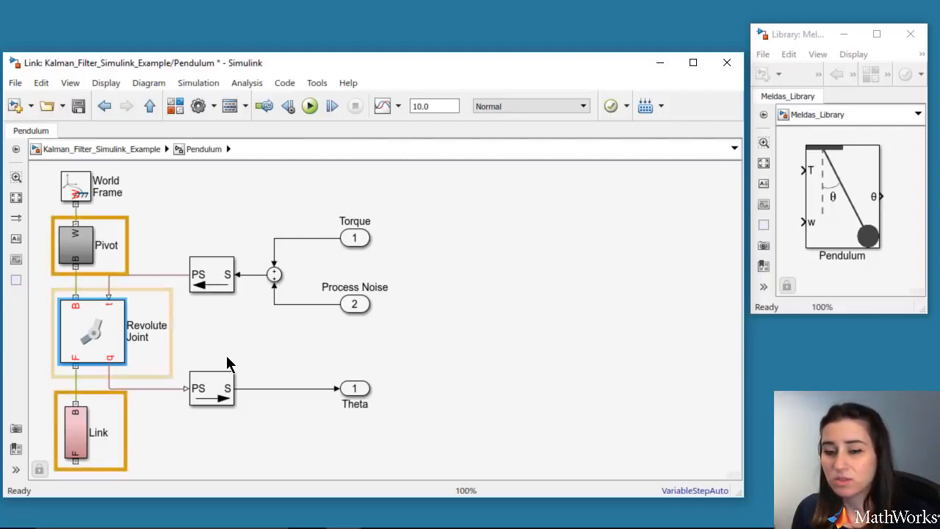
- Update the diagram, inspect the pendulum's Pivot, Link and Bob in Mechanics Explorer, and return to the top-level model
{"action": "key", "text": "ctrl+t"}
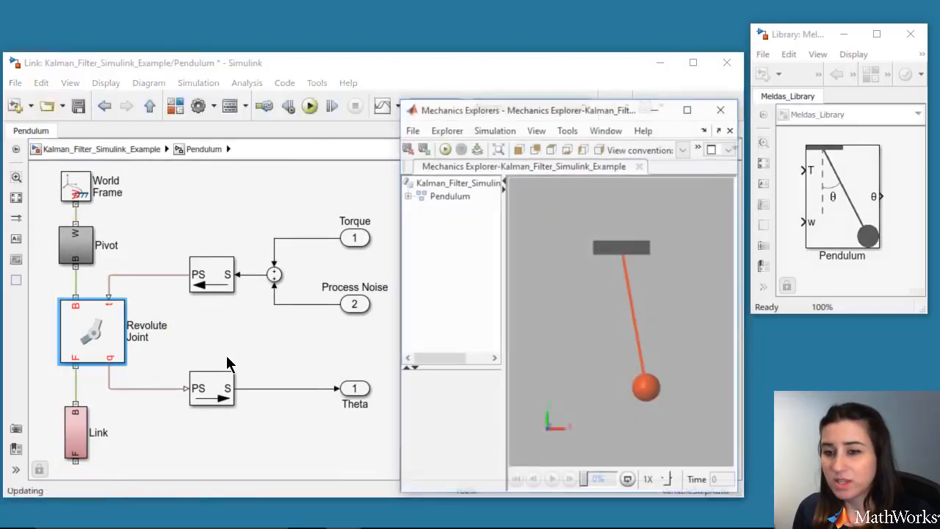
{"action": "left_click", "coordinate": [406, 194]}
{"action": "left_click", "coordinate": [453, 221]}
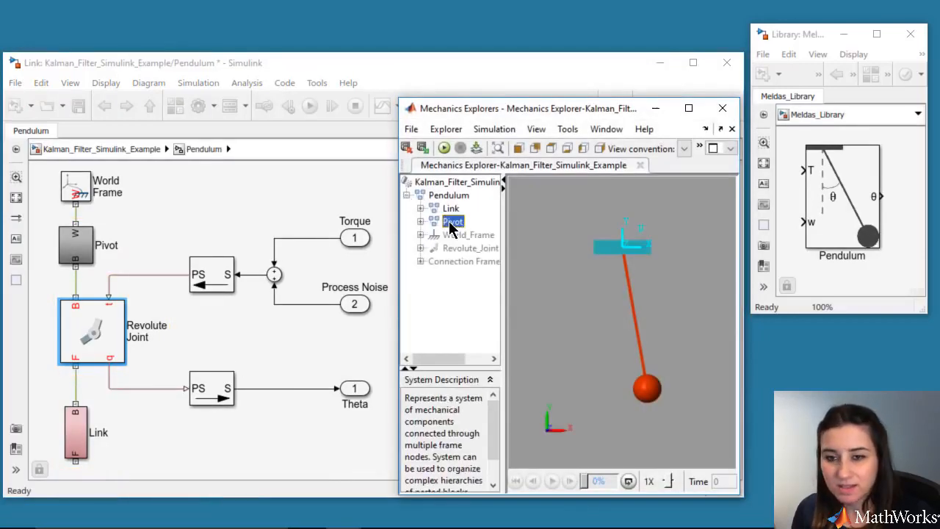
{"action": "left_click", "coordinate": [421, 209]}
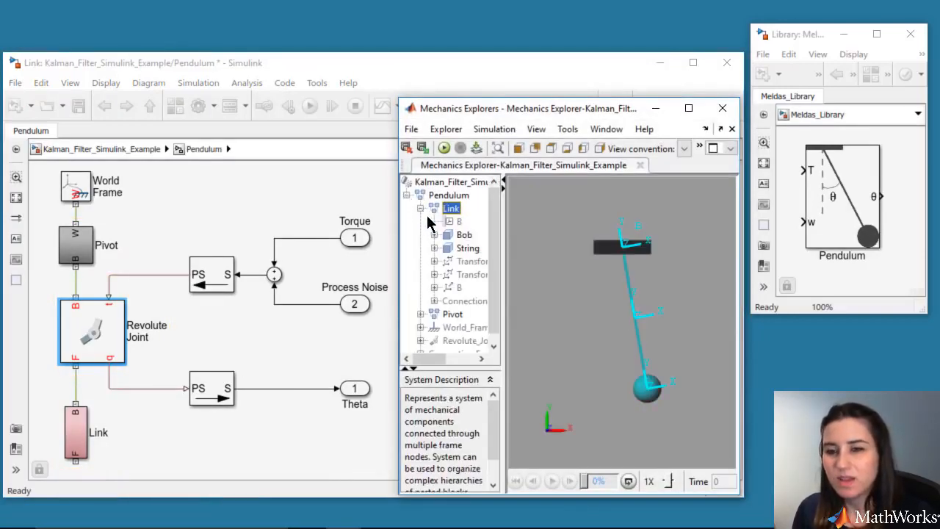
{"action": "left_click", "coordinate": [463, 237]}
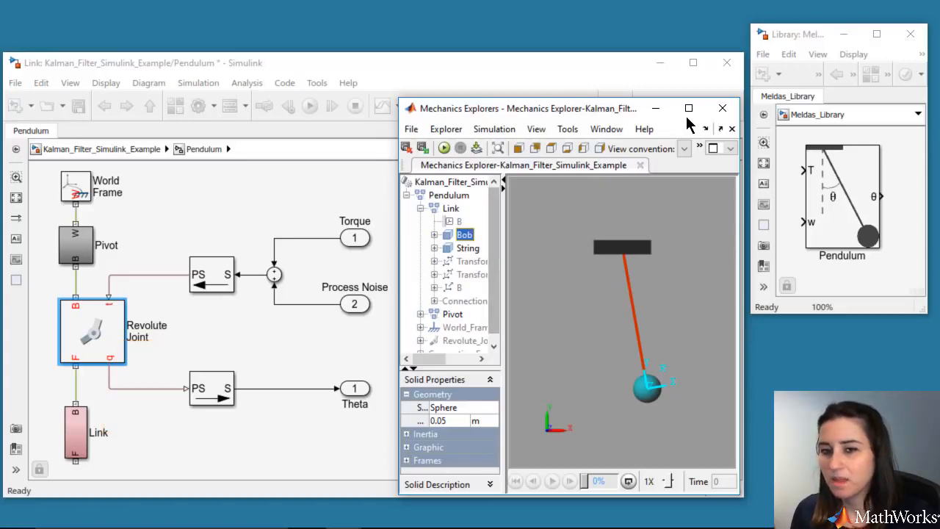
{"action": "left_click", "coordinate": [724, 109]}
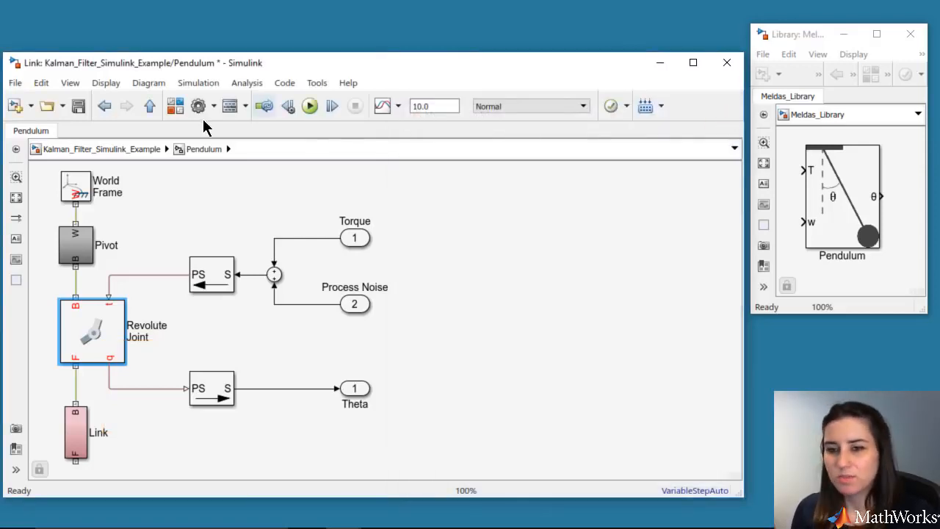
{"action": "left_click", "coordinate": [149, 107]}
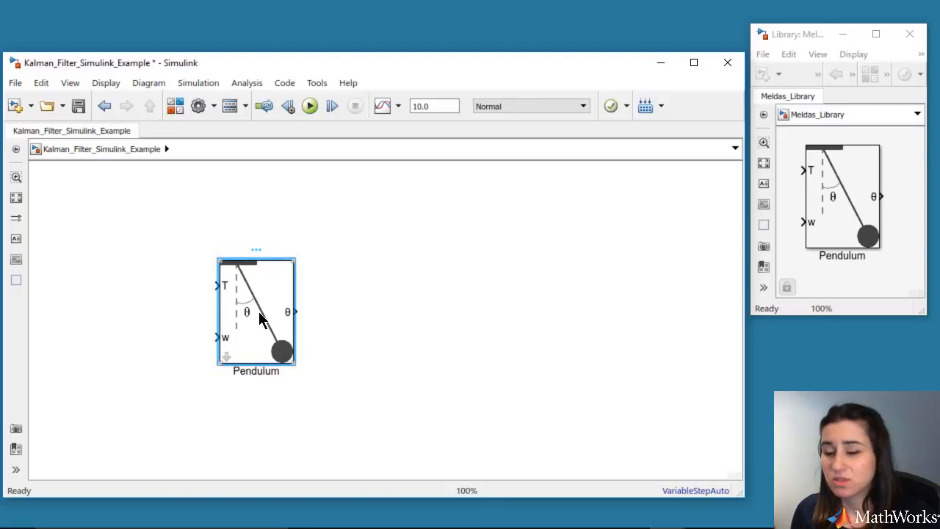
- Add a Constant block named Torque and connect it to the Pendulum block's T input
{"action": "left_click", "coordinate": [125, 292]}
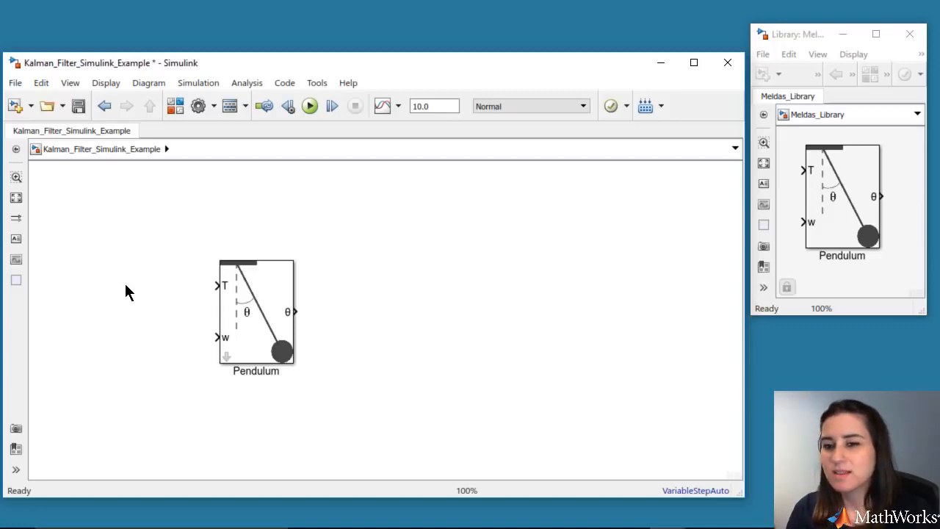
{"action": "double_click", "coordinate": [125, 292]}
{"action": "type", "text": "const"}
{"action": "key", "text": "Return"}
{"action": "double_click", "coordinate": [126, 304]}
{"action": "type", "text": "Torque"}
{"action": "left_click_drag", "start_coordinate": [130, 289], "coordinate": [140, 289]}
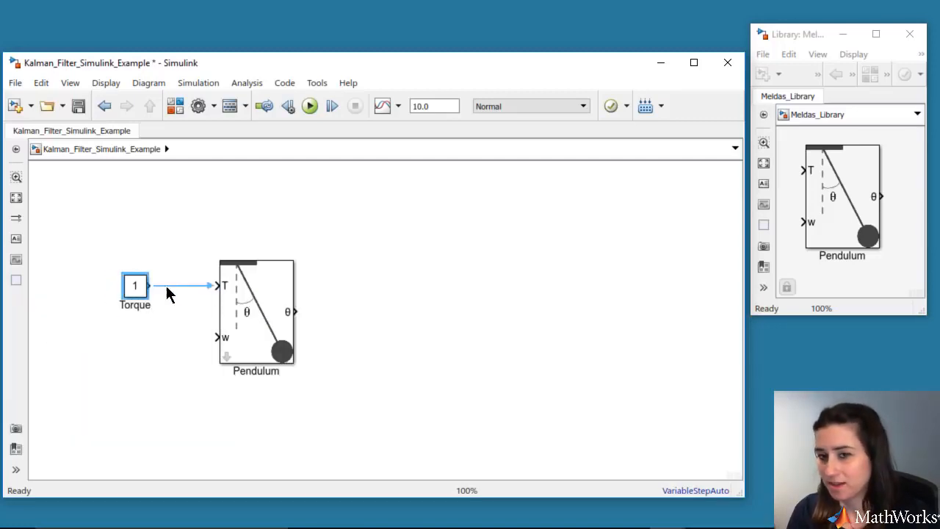
- Set the Torque block's constant value to 0
{"action": "double_click", "coordinate": [139, 291]}
{"action": "type", "text": "0"}
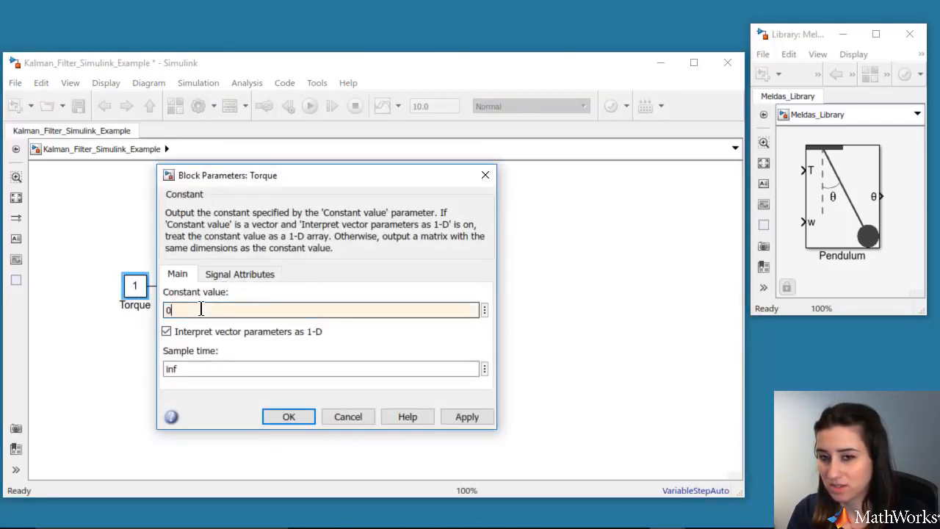
{"action": "left_click", "coordinate": [288, 415]}
- Add a Band-Limited White Noise block named Process Noise and connect it to the Pendulum block's w input
{"action": "double_click", "coordinate": [136, 336]}
{"action": "type", "text": "band"}
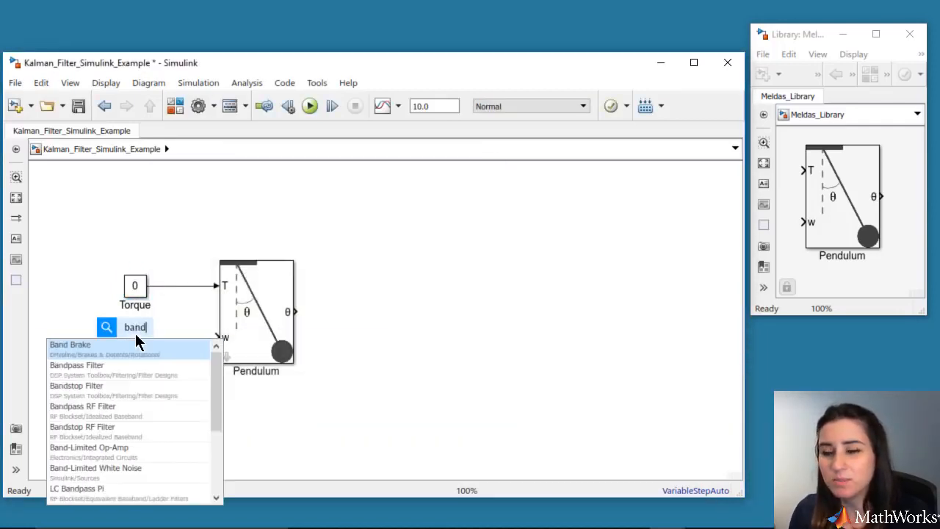
{"action": "left_click", "coordinate": [142, 470]}
{"action": "type", "text": "Process Noise"}
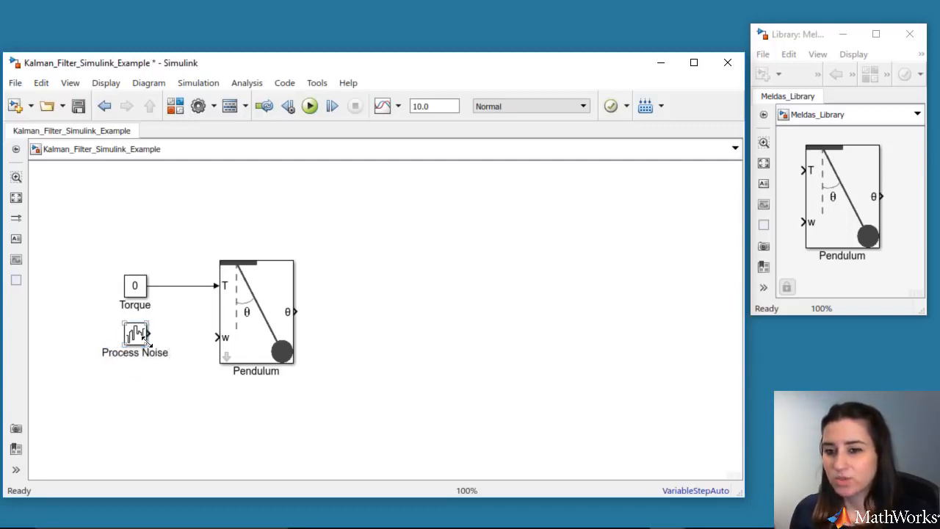
{"action": "left_click_drag", "start_coordinate": [138, 332], "coordinate": [142, 337]}
{"action": "left_click", "coordinate": [188, 337]}
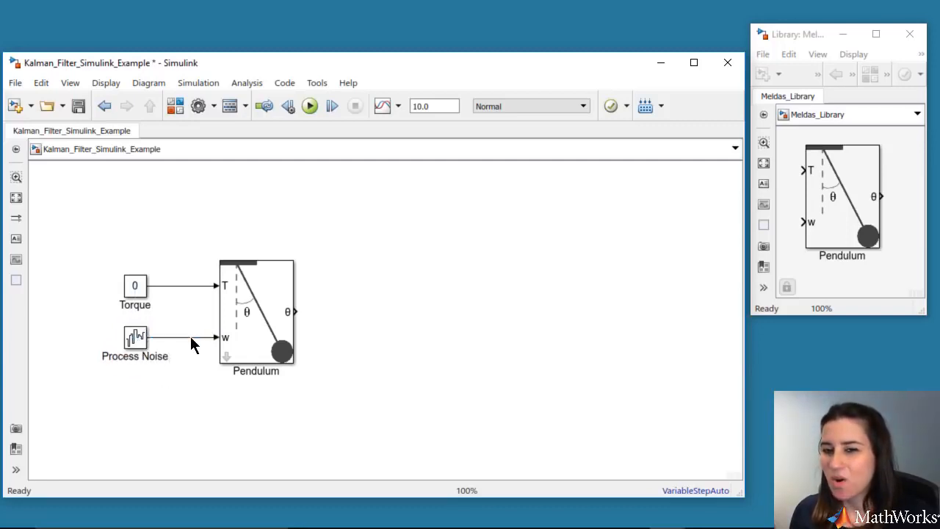
- Set the Process Noise block's noise power to Q*Ts and sample time to Ts, consulting the parameter script
{"action": "double_click", "coordinate": [137, 338]}
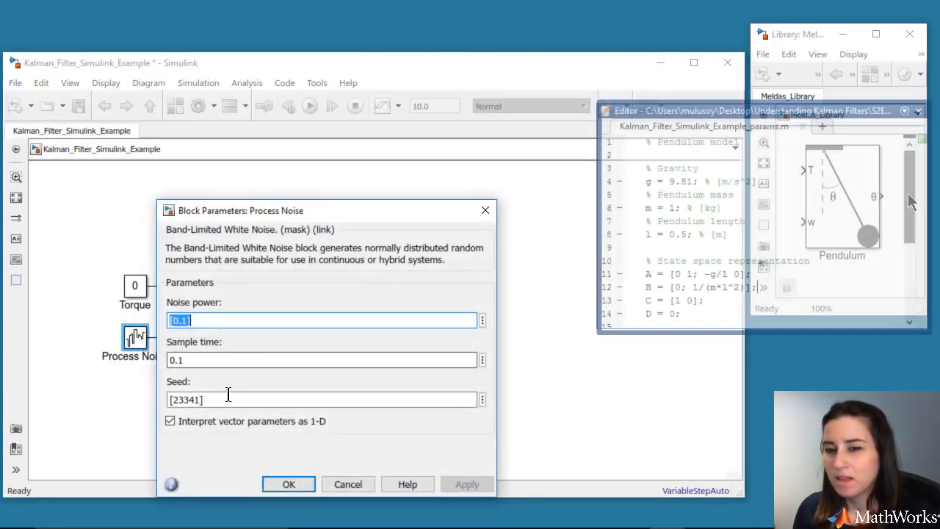
{"action": "left_click_drag", "start_coordinate": [911, 202], "coordinate": [903, 291]}
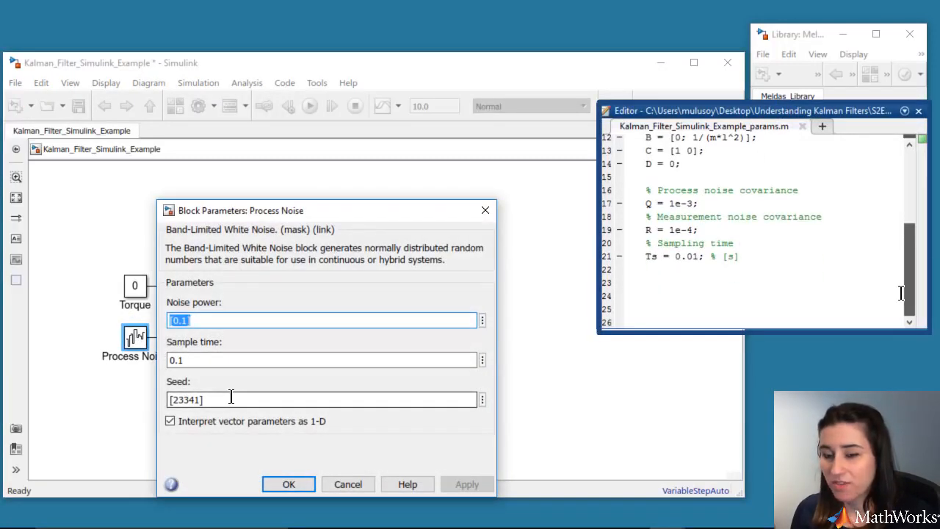
{"action": "type", "text": "Q*Ts"}
{"action": "key", "text": "Tab"}
{"action": "type", "text": "Ts"}
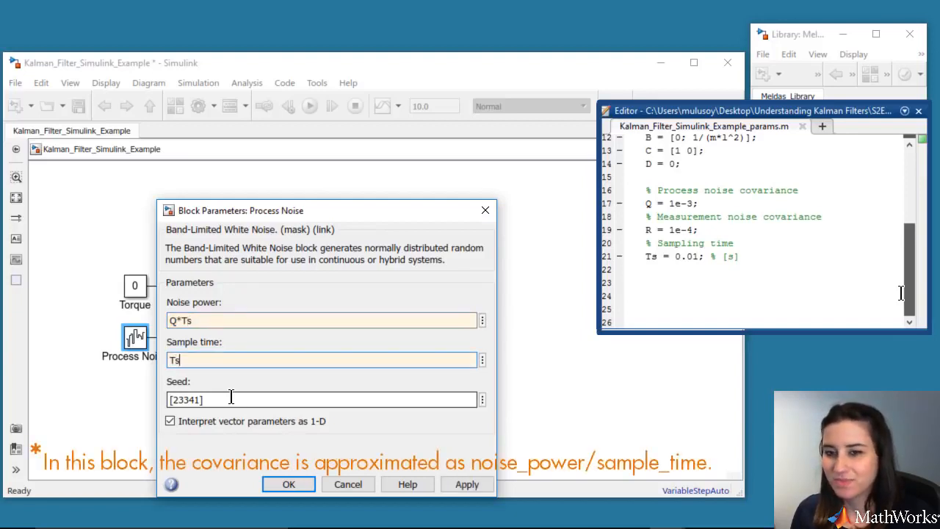
{"action": "left_click", "coordinate": [289, 485]}
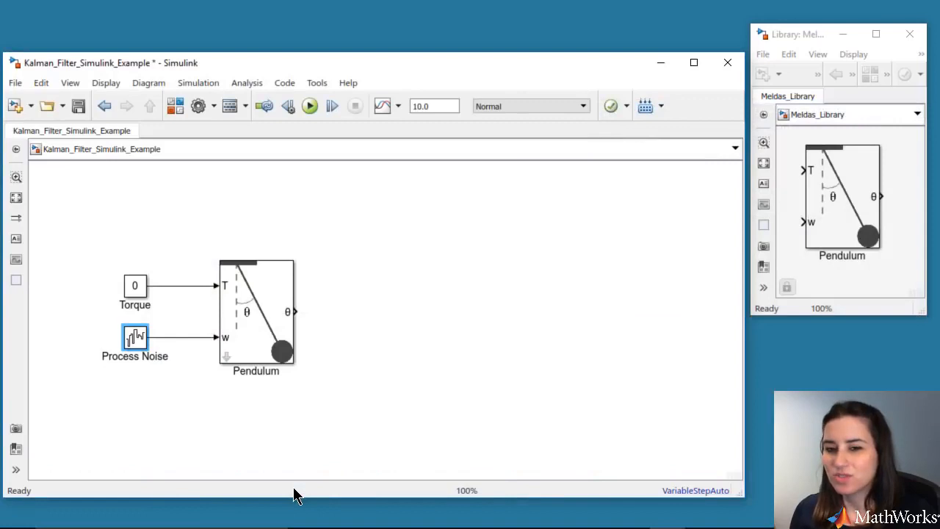
- Set the Pendulum block's initial value of theta to pi/18
{"action": "double_click", "coordinate": [261, 339]}
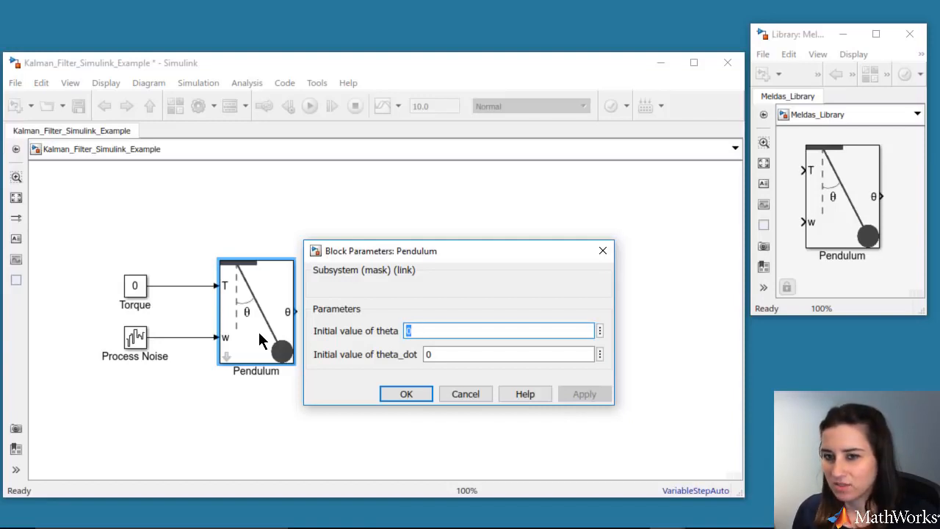
{"action": "type", "text": "pi/"}
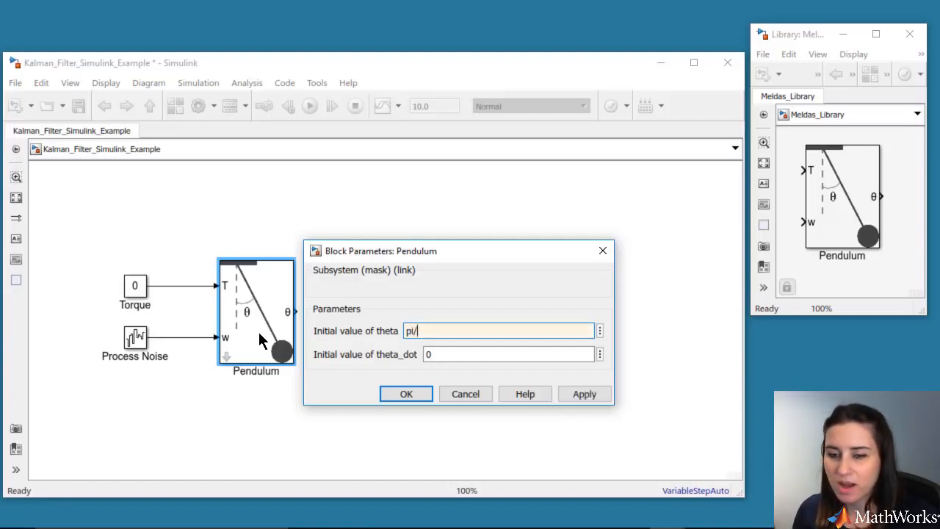
{"action": "type", "text": "18"}
{"action": "key", "text": "Tab"}
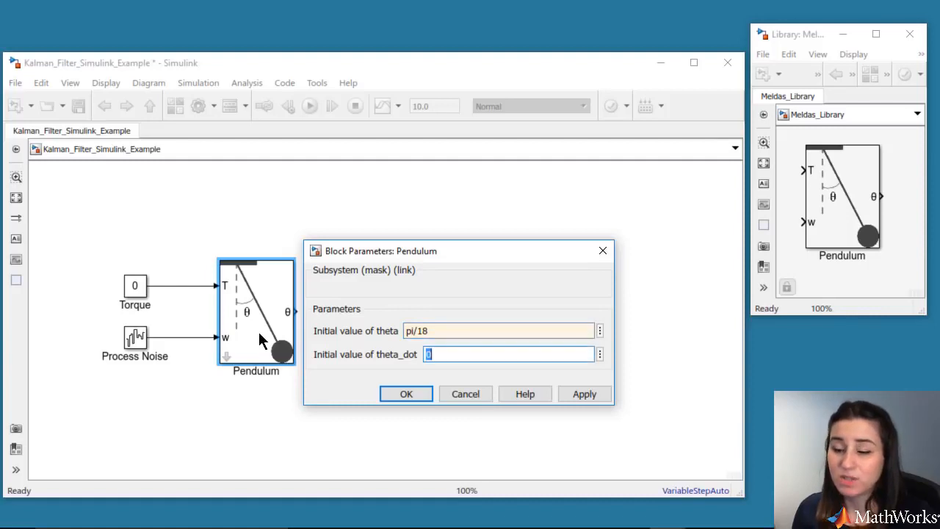
{"action": "left_click", "coordinate": [404, 395]}
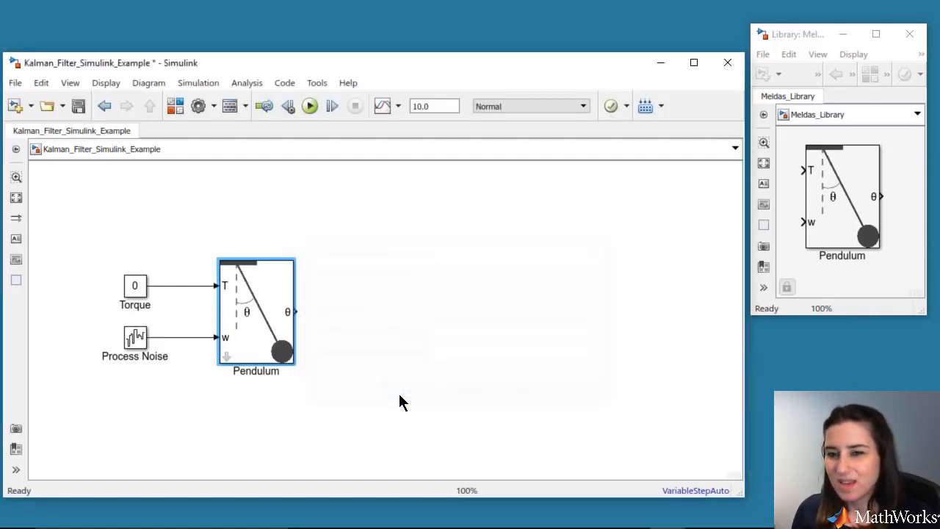
- Draw a signal line from the Pendulum block's θ output and label it Actual theta
{"action": "left_click_drag", "start_coordinate": [306, 311], "coordinate": [397, 313]}
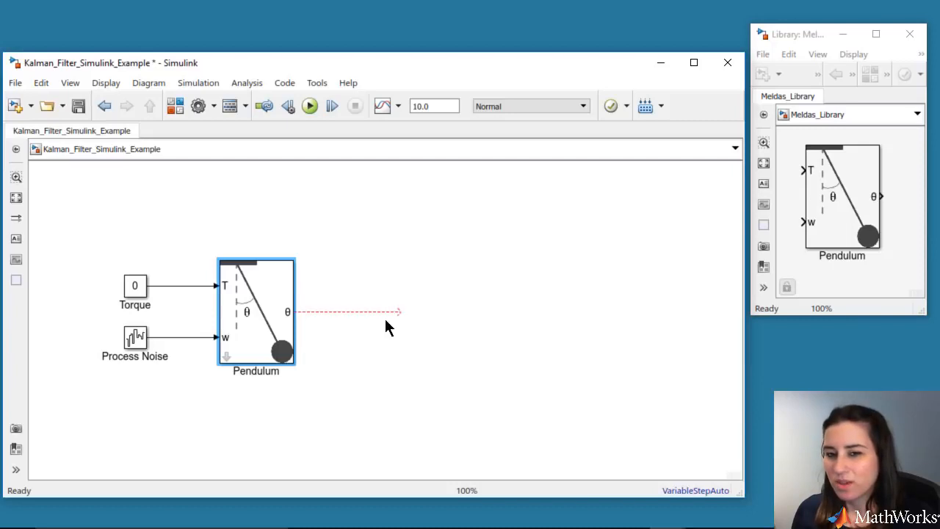
{"action": "left_click", "coordinate": [348, 311]}
{"action": "type", "text": "Actual theta"}
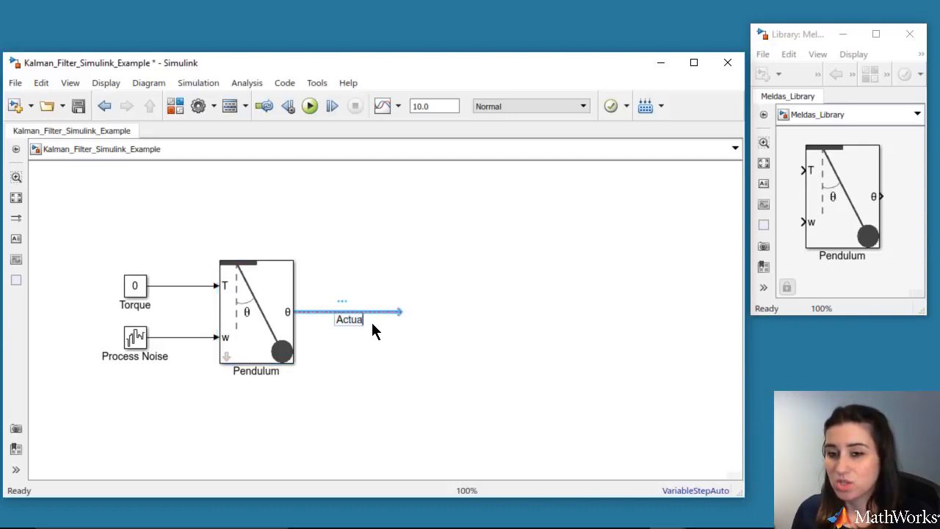
- Add a Band-Limited White Noise block above the Actual theta line and name it Measurement Noise
{"action": "left_click", "coordinate": [394, 241]}
{"action": "type", "text": "band"}
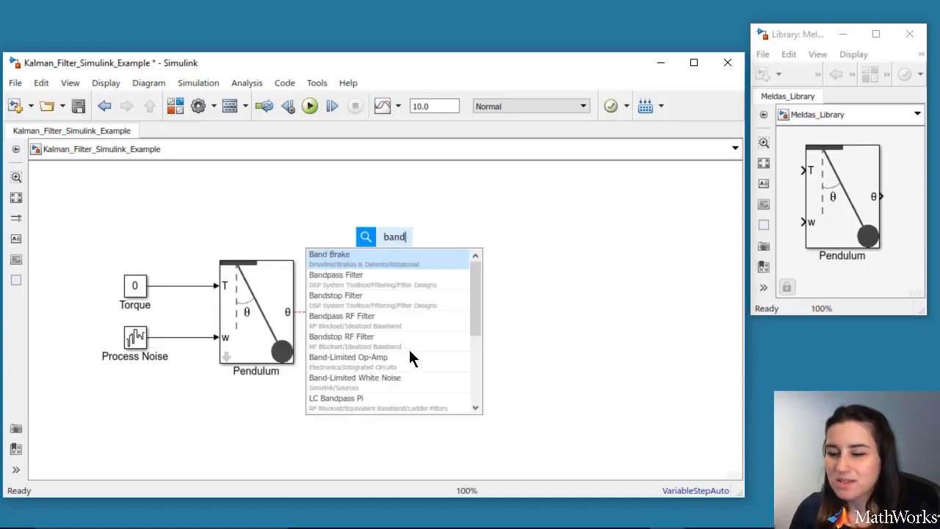
{"action": "left_click", "coordinate": [424, 380]}
{"action": "double_click", "coordinate": [410, 275]}
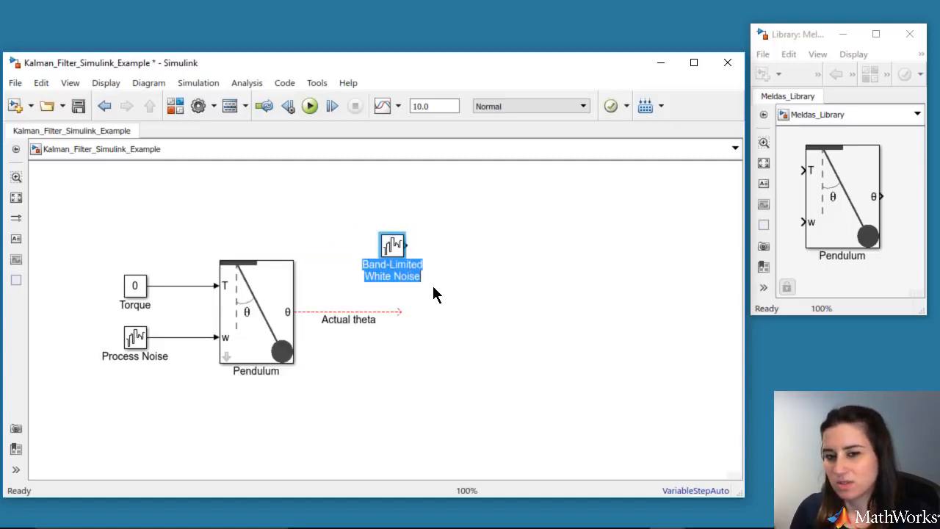
{"action": "type", "text": "Measurement"}
{"action": "key", "text": "Return"}
{"action": "type", "text": "Noise"}
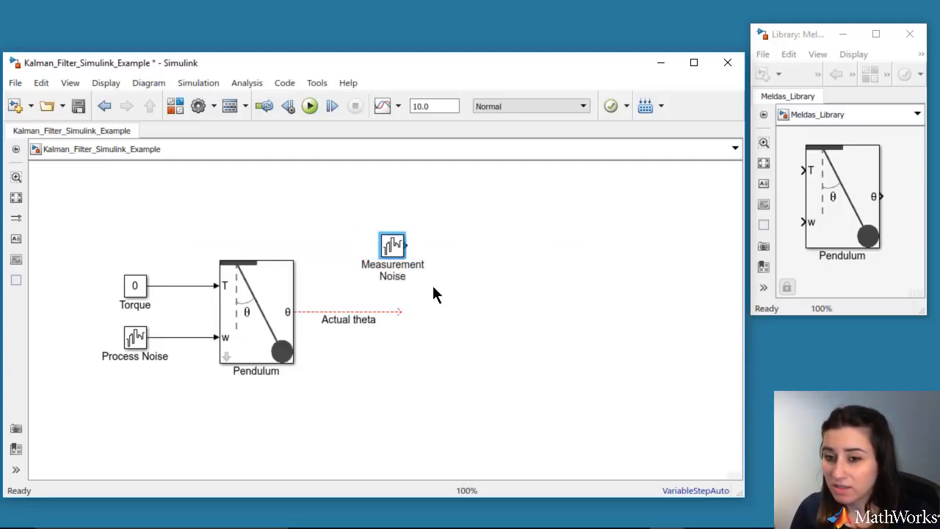
{"action": "left_click", "coordinate": [433, 293]}
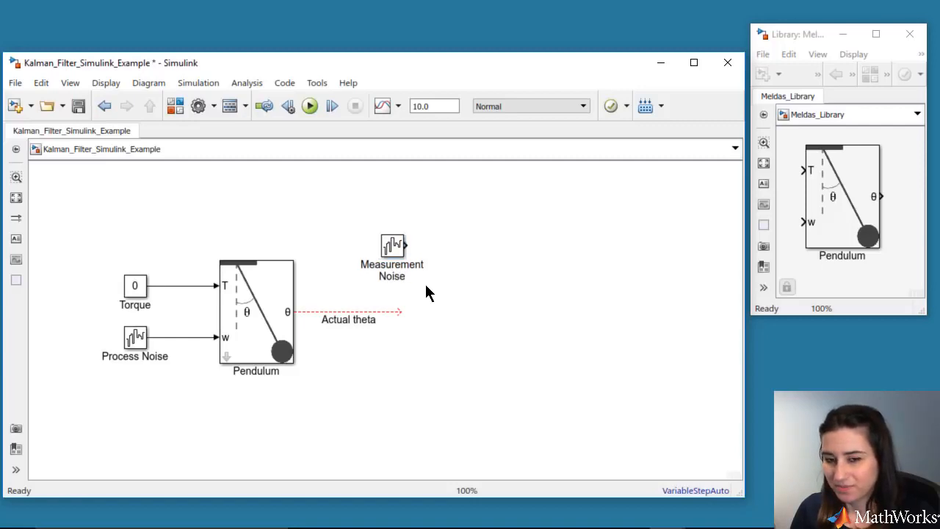
- Set the Measurement Noise block's noise power to R*Ts, sample time to Ts and seed to [123]
{"action": "left_click", "coordinate": [395, 252]}
{"action": "double_click", "coordinate": [393, 246]}
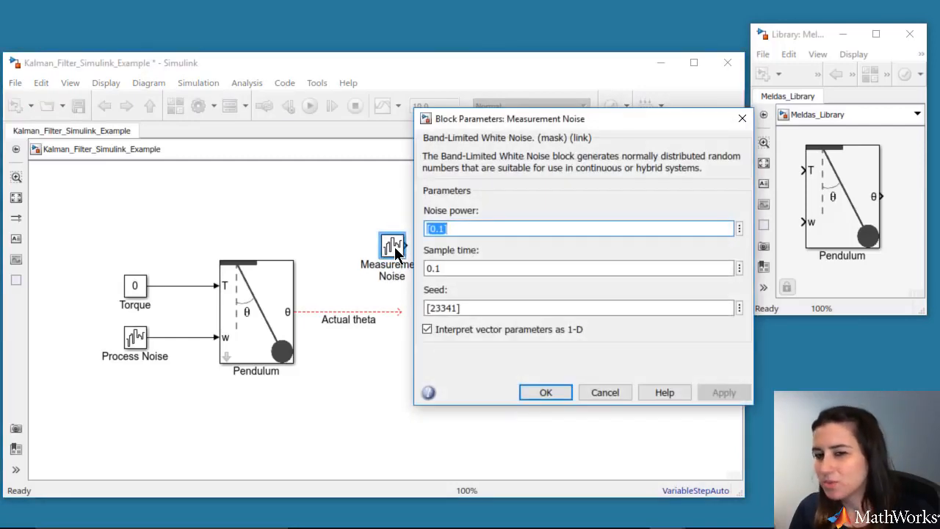
{"action": "type", "text": "R*Ts"}
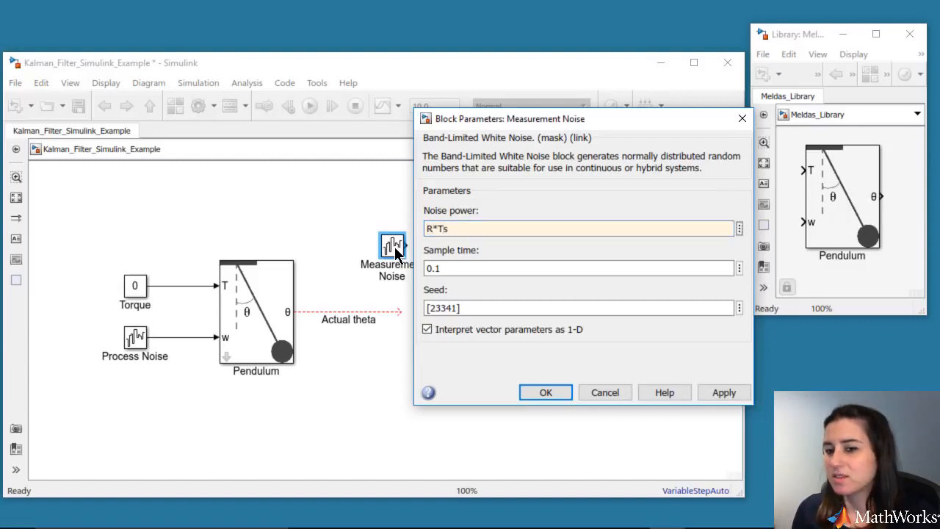
{"action": "key", "text": "Tab"}
{"action": "type", "text": "Ts"}
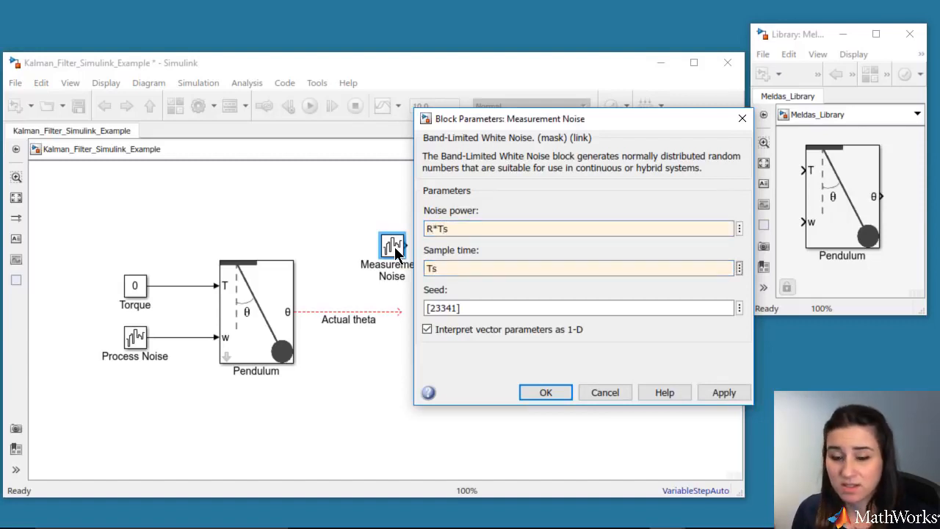
{"action": "key", "text": "Tab"}
{"action": "type", "text": "[123]"}
{"action": "left_click", "coordinate": [546, 392]}
- Add a Simulink Sum block with signs ++| to combine the Actual theta signal with the measurement noise
{"action": "double_click", "coordinate": [440, 312]}
{"action": "type", "text": "sum"}
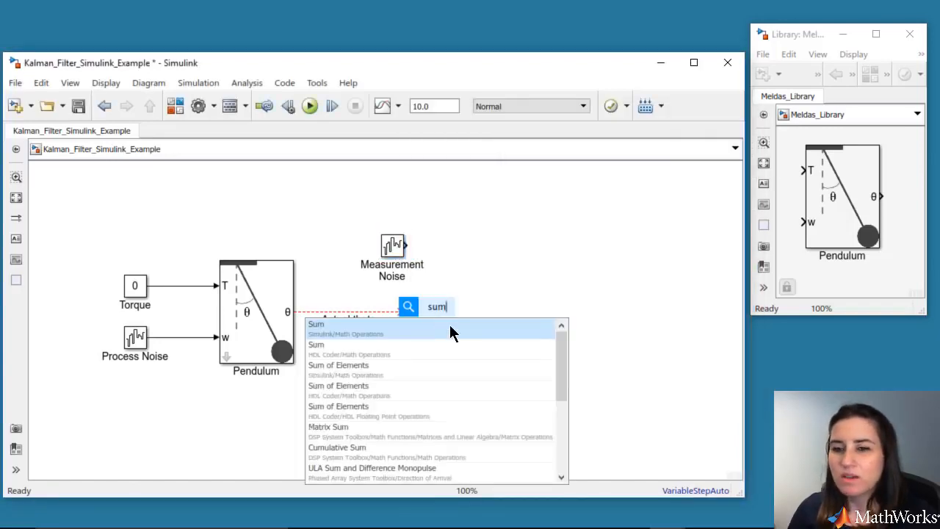
{"action": "key", "text": "Return"}
{"action": "type", "text": "++|"}
{"action": "key", "text": "Return"}
- Draw a signal line from the Sum block's output and label it Measured theta
{"action": "left_click_drag", "start_coordinate": [444, 312], "coordinate": [549, 312]}
{"action": "double_click", "coordinate": [499, 312]}
{"action": "type", "text": "Measured theta"}
{"action": "left_click", "coordinate": [588, 324]}
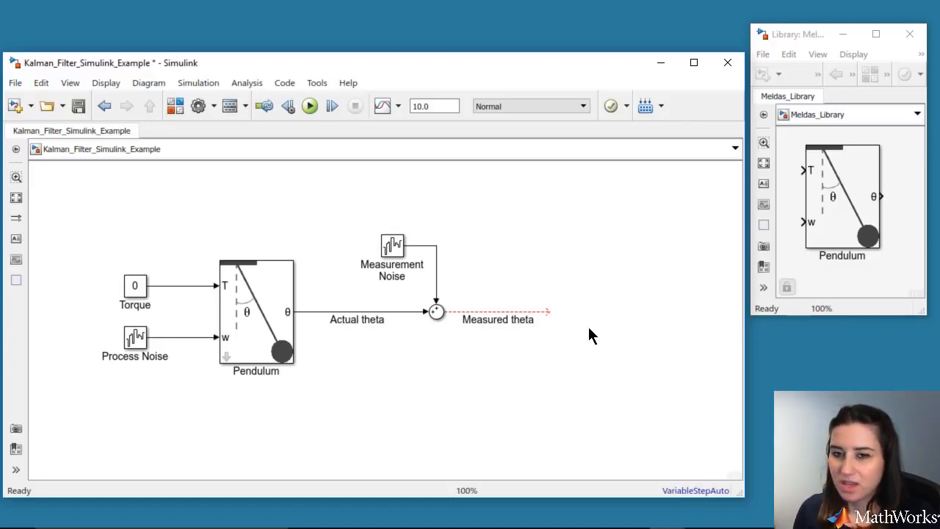
- Add the Control System Toolbox Kalman Filter block, enlarge it, and feed its y input with the Measured theta signal
{"action": "double_click", "coordinate": [590, 328]}
{"action": "type", "text": "Kalman"}
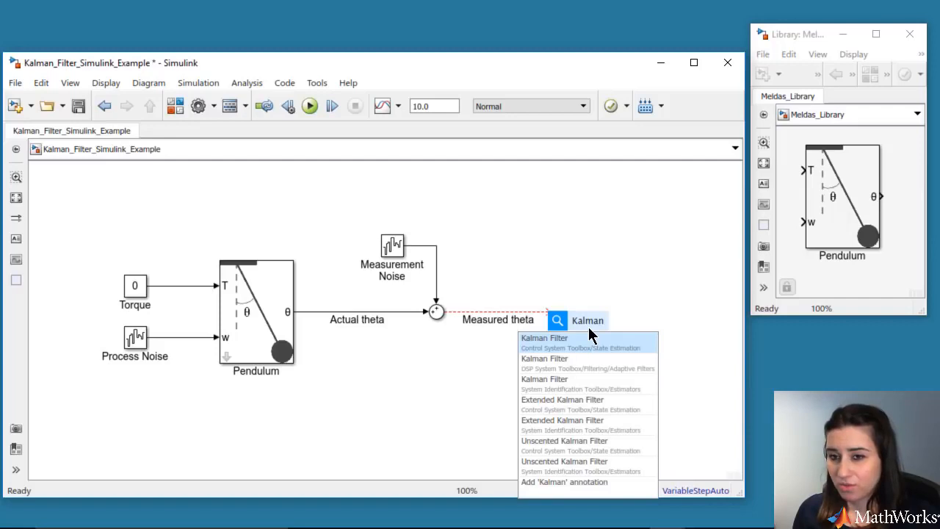
{"action": "key", "text": "Return"}
{"action": "left_click_drag", "start_coordinate": [611, 304], "coordinate": [630, 177]}
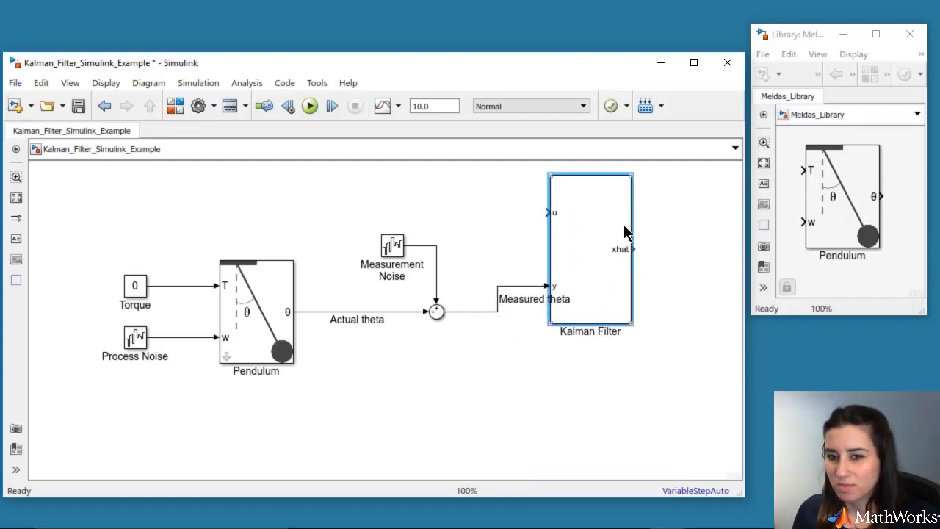
- Reposition the Kalman Filter and Measurement Noise blocks to align the wiring, and feed the filter's u input from the Torque signal
{"action": "left_click_drag", "start_coordinate": [591, 221], "coordinate": [591, 247]}
{"action": "left_click_drag", "start_coordinate": [392, 244], "coordinate": [393, 262]}
{"action": "left_click_drag", "start_coordinate": [547, 238], "coordinate": [179, 286]}
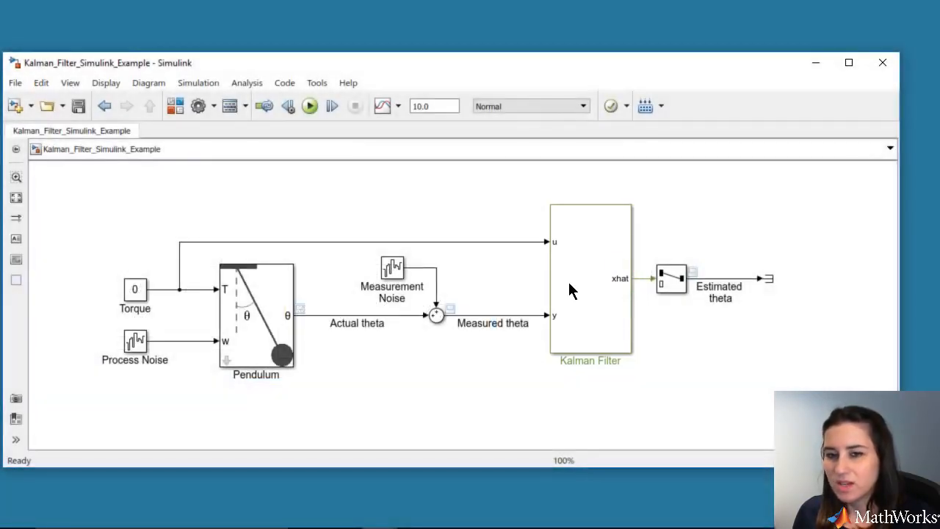
- Set the Kalman Filter block's time domain to Continuous-Time and its model source to Individual A, B, C, D matrices
{"action": "double_click", "coordinate": [569, 290]}
{"action": "left_click_drag", "start_coordinate": [368, 113], "coordinate": [194, 34]}
{"action": "left_click", "coordinate": [248, 133]}
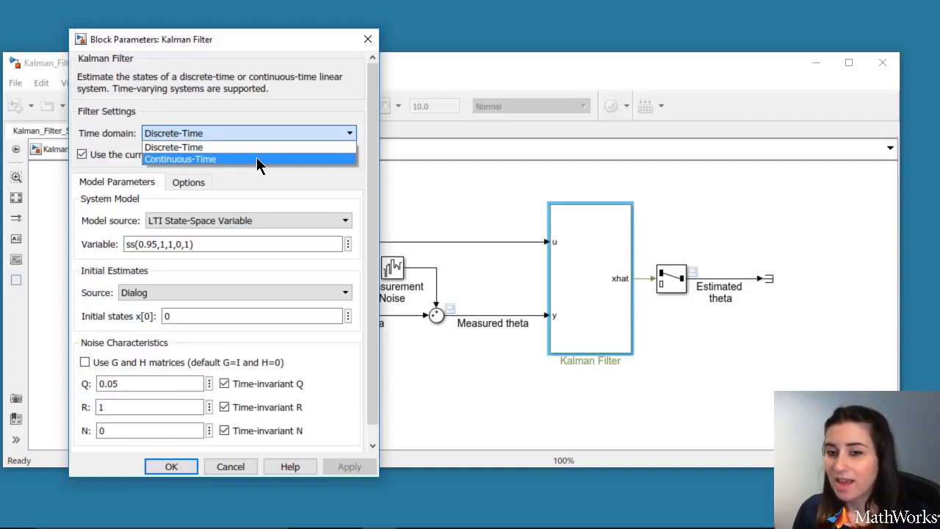
{"action": "left_click", "coordinate": [257, 157]}
{"action": "left_click", "coordinate": [261, 201]}
{"action": "left_click", "coordinate": [268, 222]}
- Assign the variables A, B, C and D to the Kalman Filter block's corresponding system matrices
{"action": "double_click", "coordinate": [185, 226]}
{"action": "type", "text": "A"}
{"action": "key", "text": "Tab"}
{"action": "type", "text": "B"}
{"action": "key", "text": "Tab"}
{"action": "type", "text": "C"}
{"action": "key", "text": "Tab"}
{"action": "type", "text": "D"}
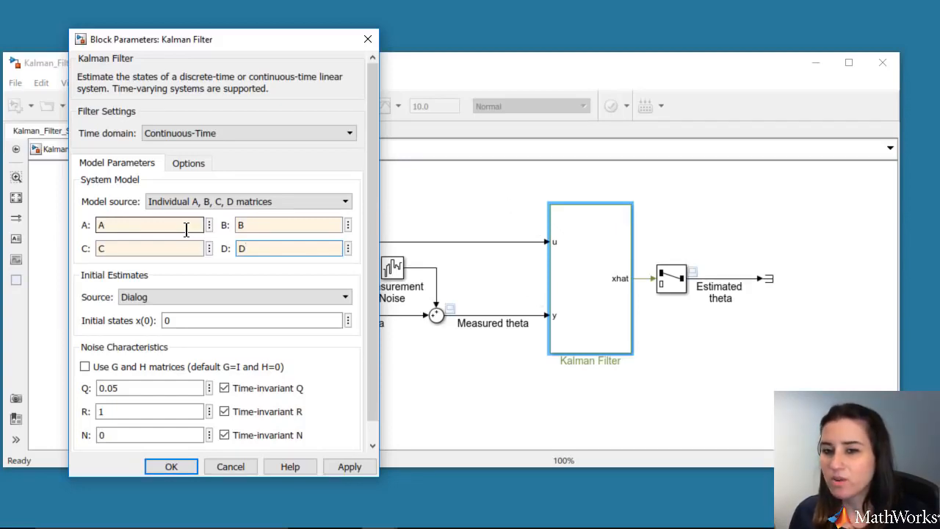
- Set the Kalman Filter block's initial states x(0) to [pi/16 0]
{"action": "double_click", "coordinate": [221, 321]}
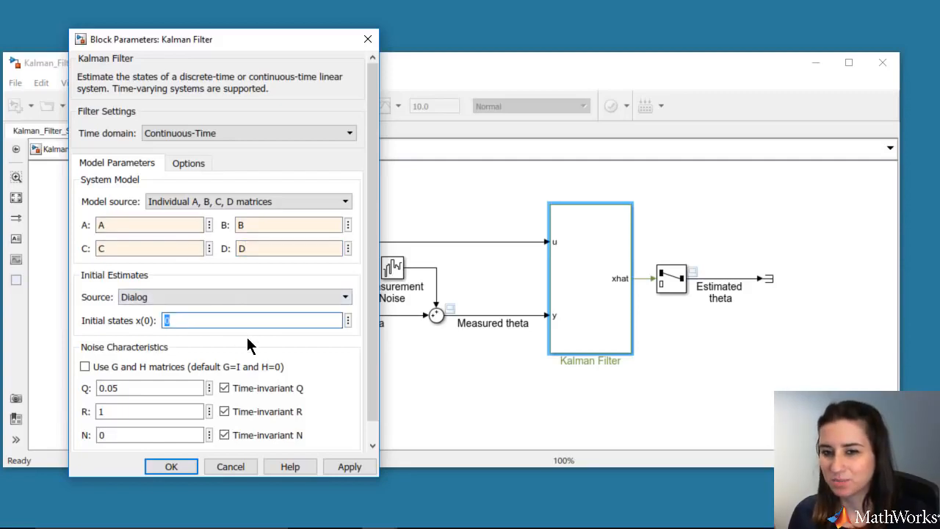
{"action": "type", "text": "[]"}
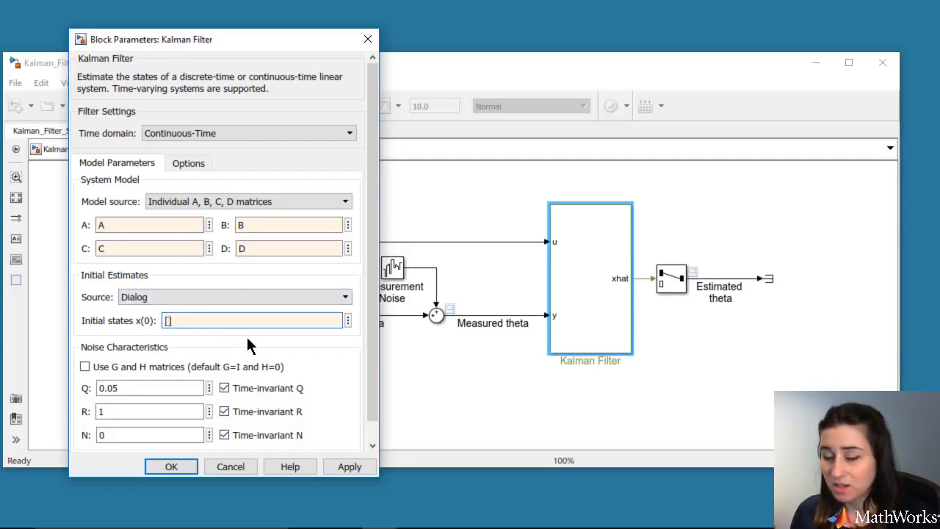
{"action": "type", "text": "pi/1"}
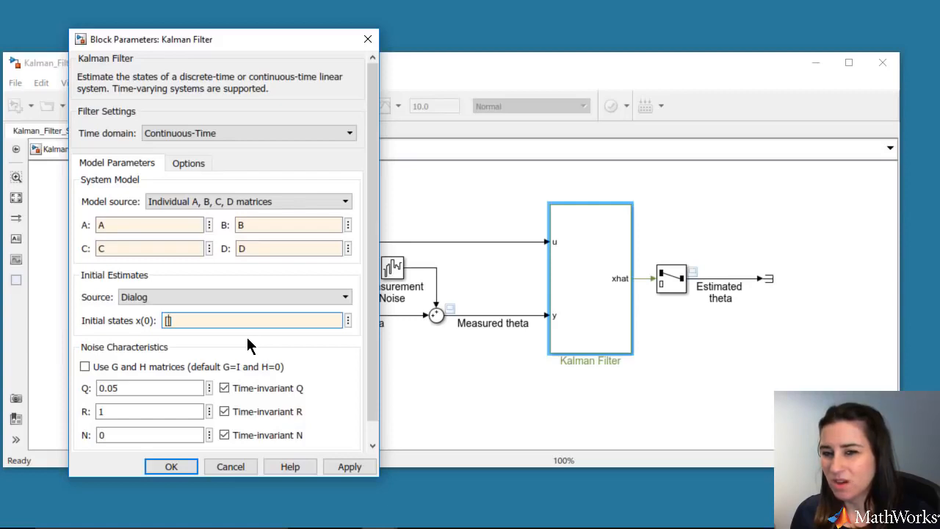
{"action": "type", "text": "6 0"}
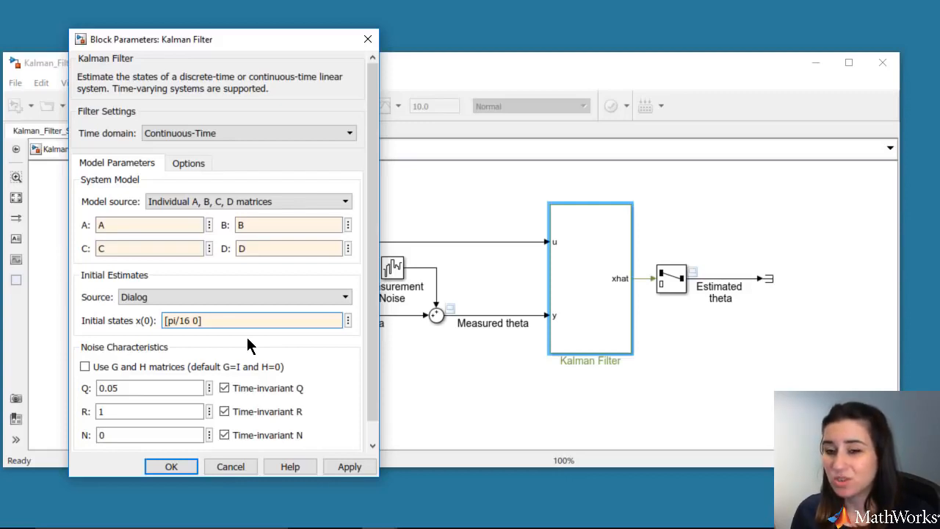
- Set the Kalman Filter's noise characteristics to diag([0 Q]) for Q and R for R
{"action": "double_click", "coordinate": [188, 386]}
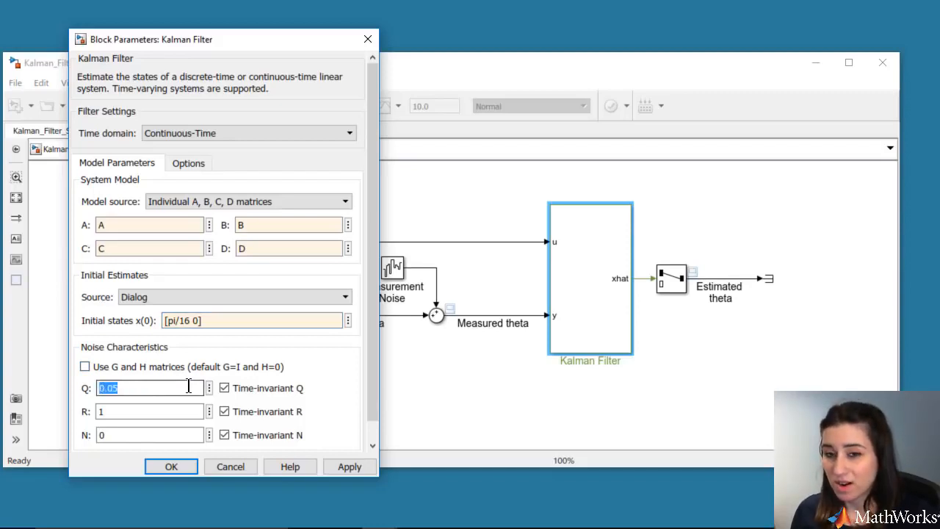
{"action": "type", "text": "diag()"}
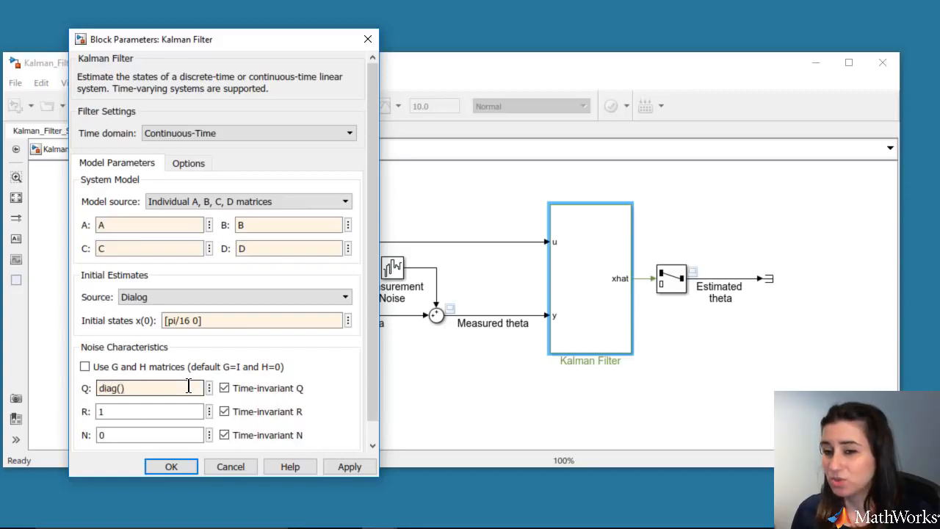
{"action": "key", "text": "Left"}
{"action": "type", "text": "[]"}
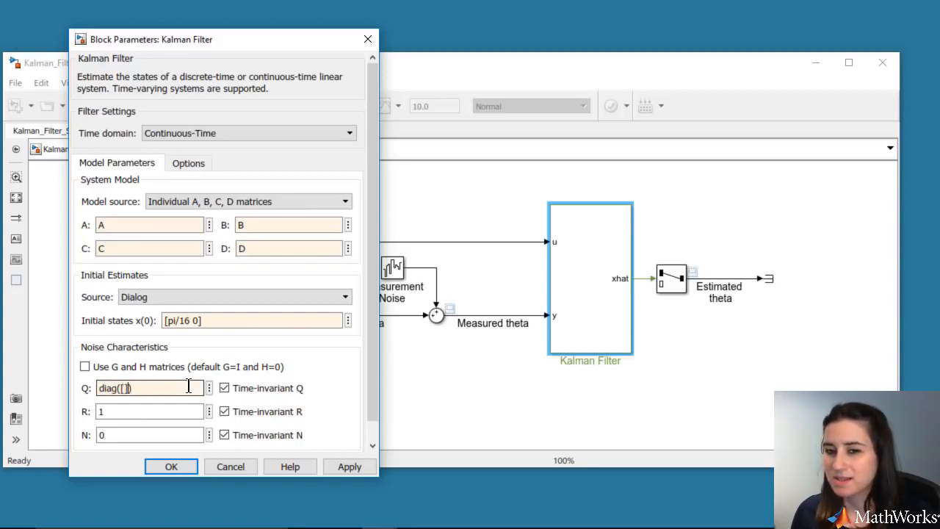
{"action": "key", "text": "Left"}
{"action": "type", "text": "0 Q"}
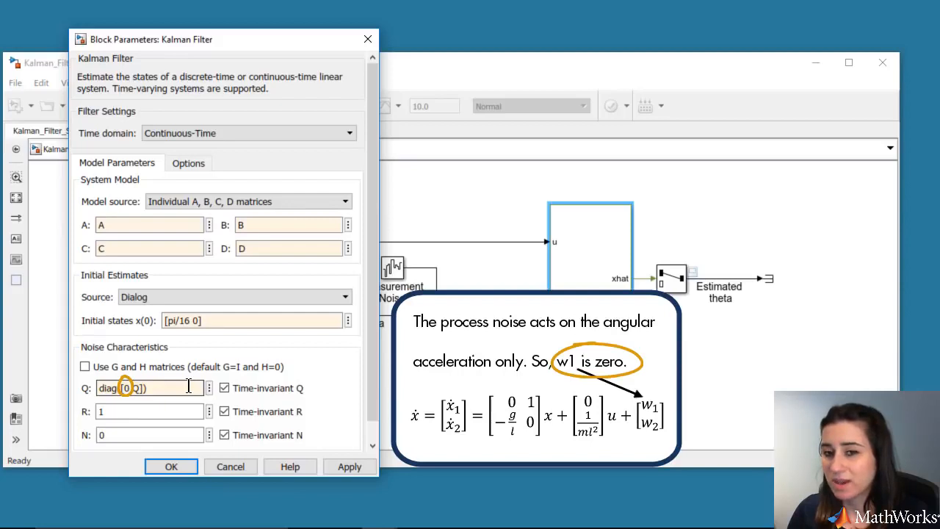
{"action": "double_click", "coordinate": [184, 412]}
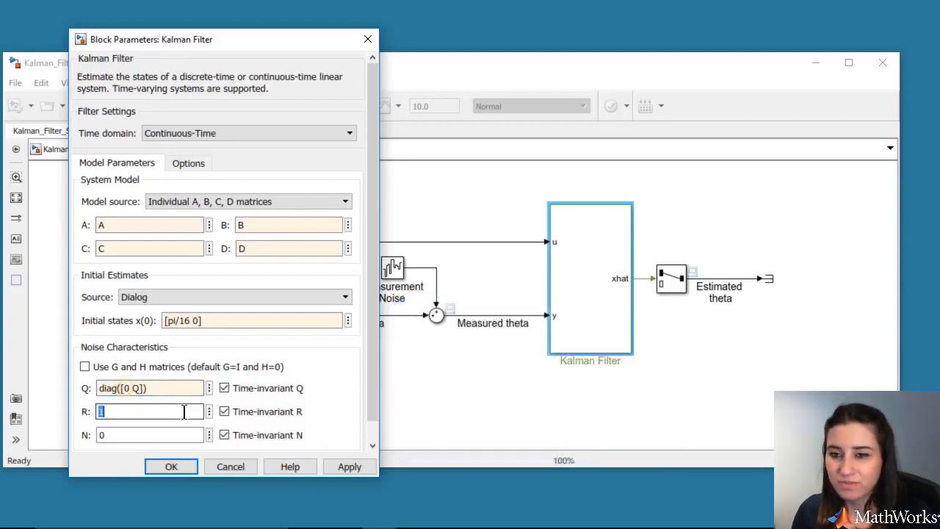
{"action": "type", "text": "R"}
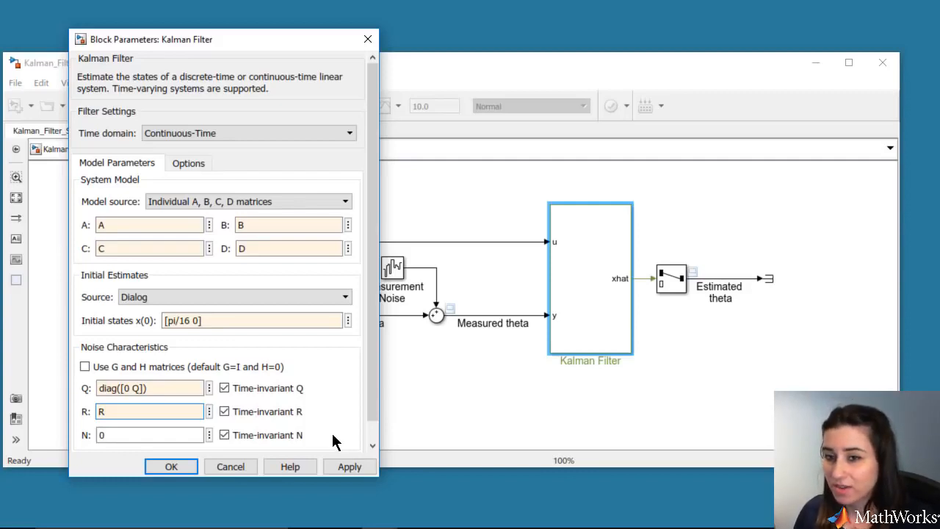
- Try applying a time-varying Q to the Kalman Filter block, and restore the time-invariant Q setting
{"action": "left_click", "coordinate": [225, 388]}
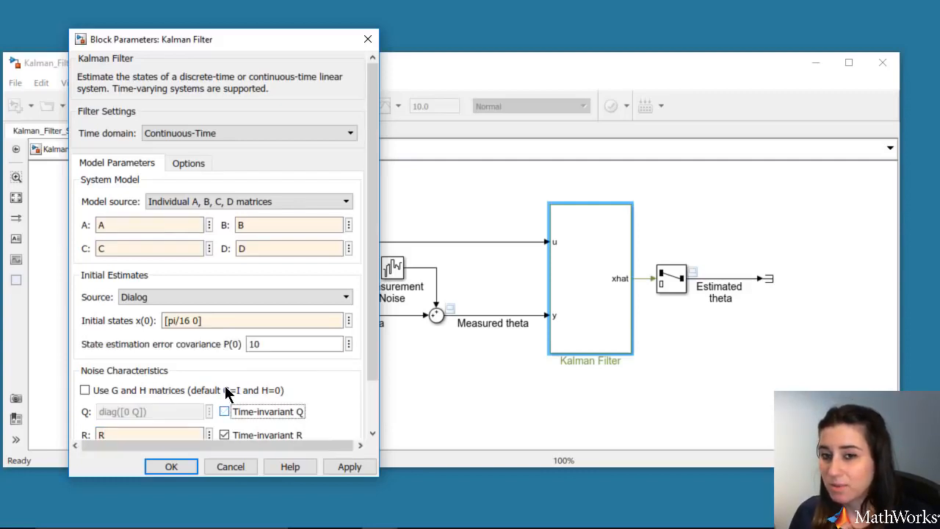
{"action": "left_click", "coordinate": [338, 467]}
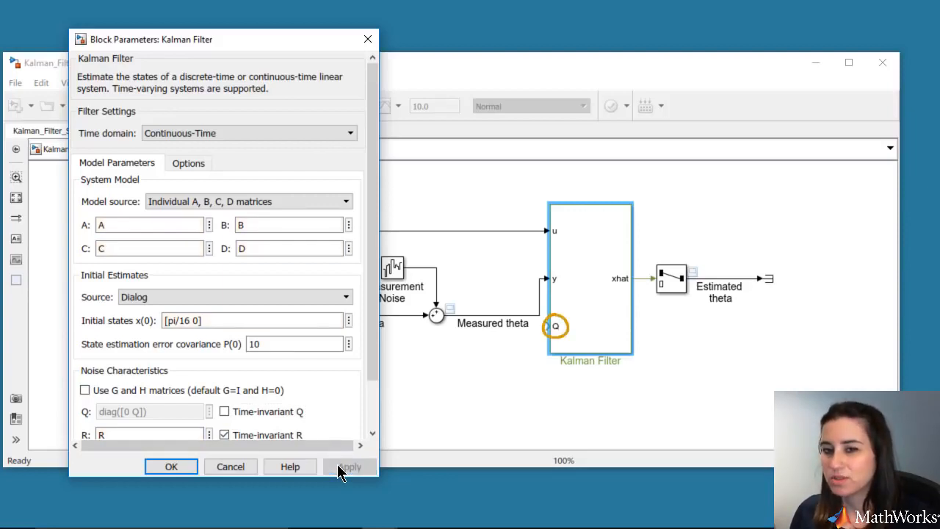
{"action": "left_click", "coordinate": [225, 410]}
{"action": "left_click", "coordinate": [339, 467]}
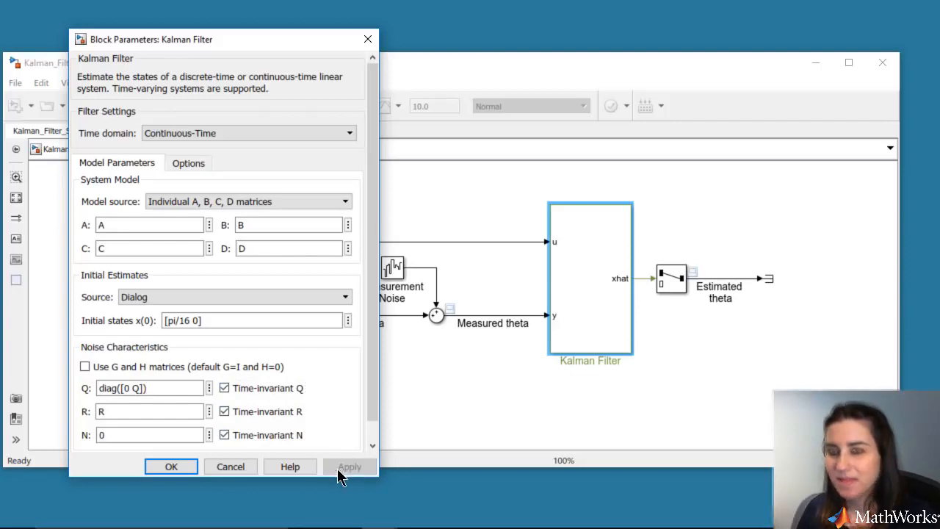
- Accept the Kalman Filter parameters, and run the Kalman_Filter_Simulink_Example_params.m script in MATLAB to load the model variables
{"action": "left_click", "coordinate": [183, 466]}
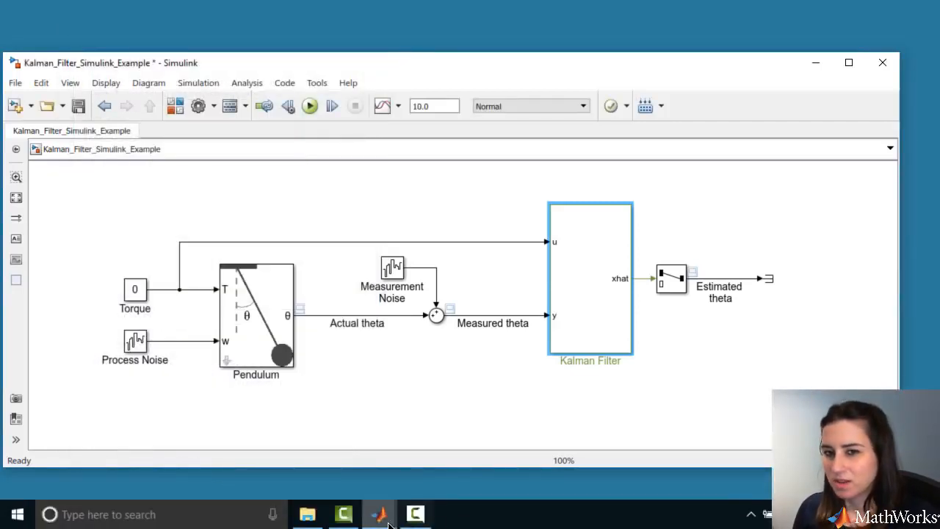
{"action": "mouse_move", "coordinate": [377, 511]}
{"action": "left_click", "coordinate": [367, 451]}
{"action": "left_click", "coordinate": [404, 55]}
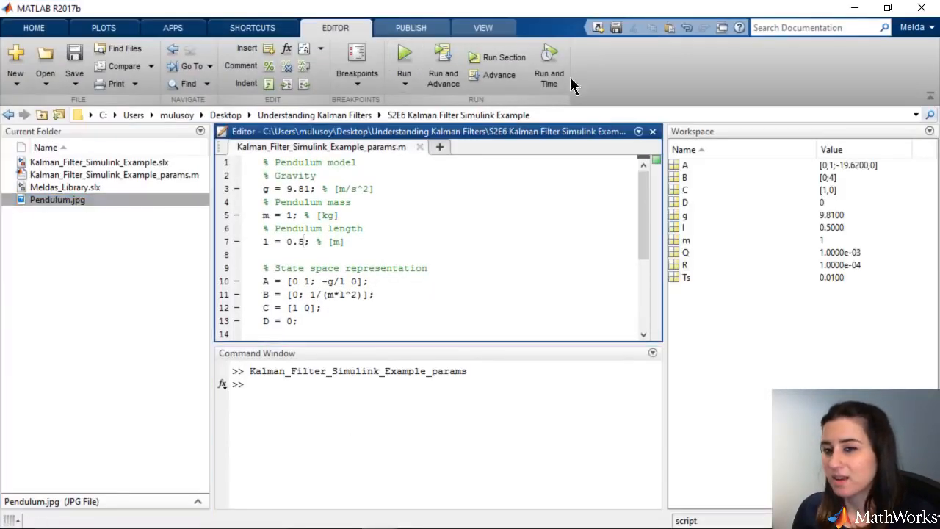
{"action": "left_click", "coordinate": [854, 7]}
- Simulate the model and compare measured, estimated and actual theta in the scope over about the first 5 seconds
{"action": "left_click", "coordinate": [309, 106]}
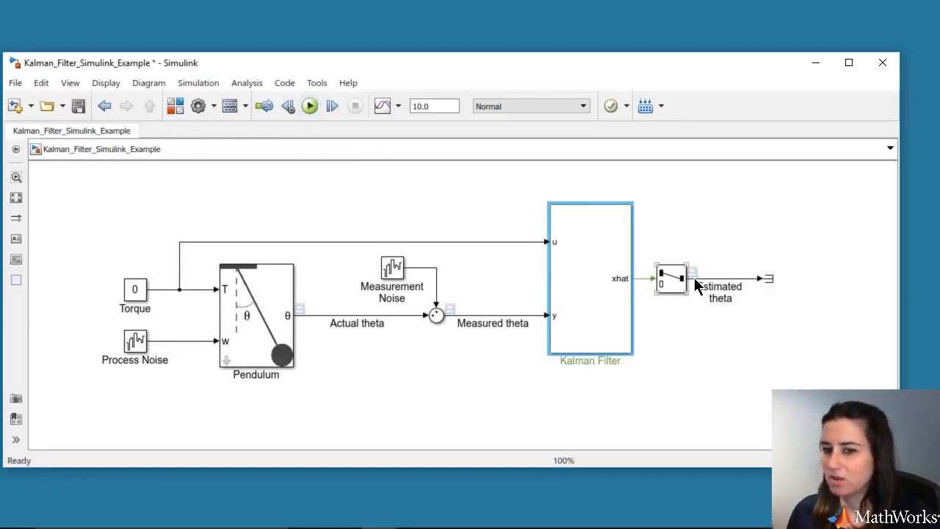
{"action": "double_click", "coordinate": [694, 273]}
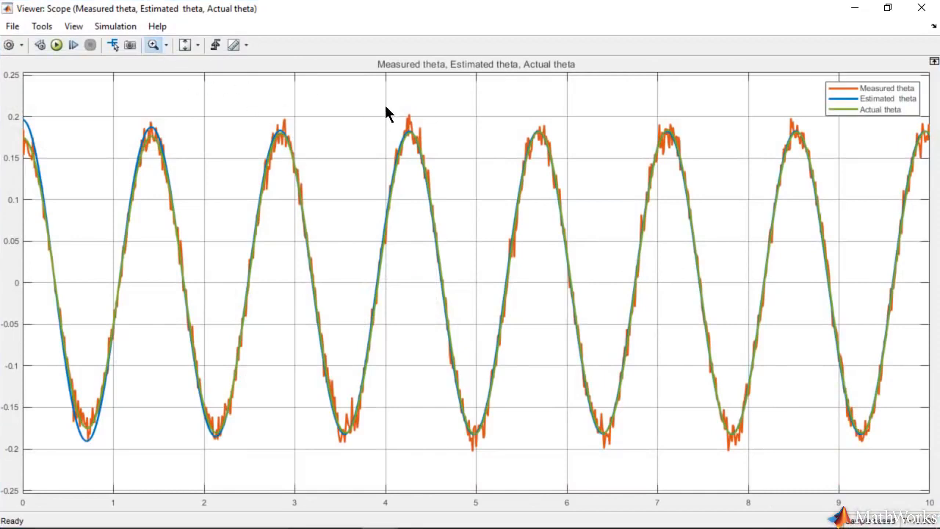
{"action": "left_click_drag", "start_coordinate": [484, 99], "coordinate": [24, 483]}
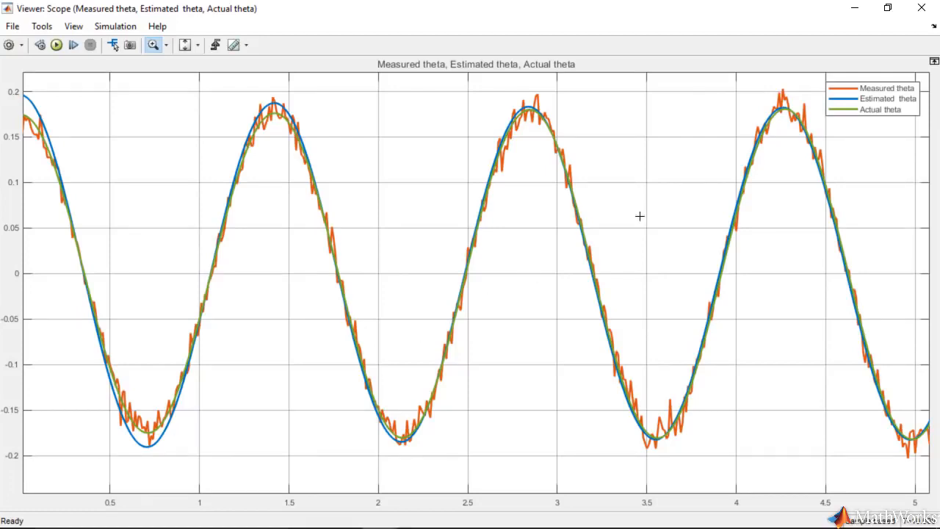
{"action": "left_click", "coordinate": [921, 10]}
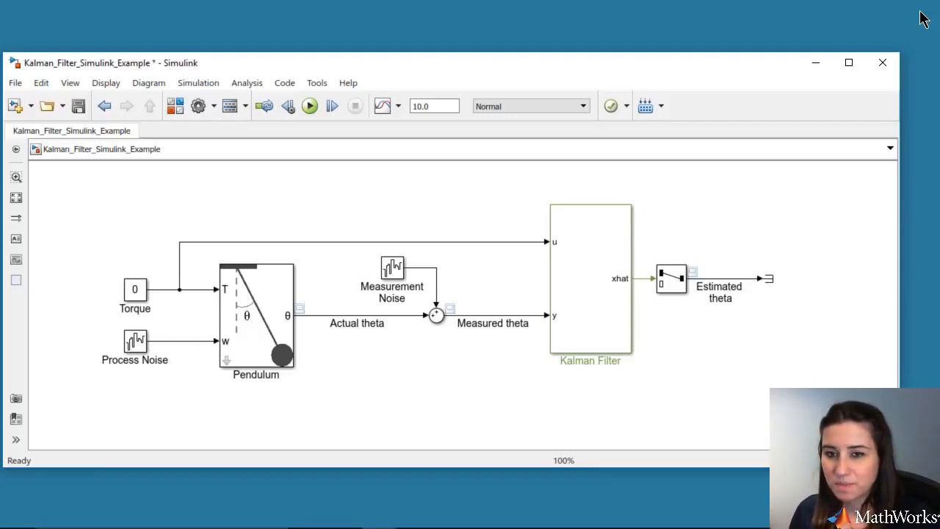
- Set the Pendulum block's initial value of theta to pi/2
{"action": "double_click", "coordinate": [244, 336]}
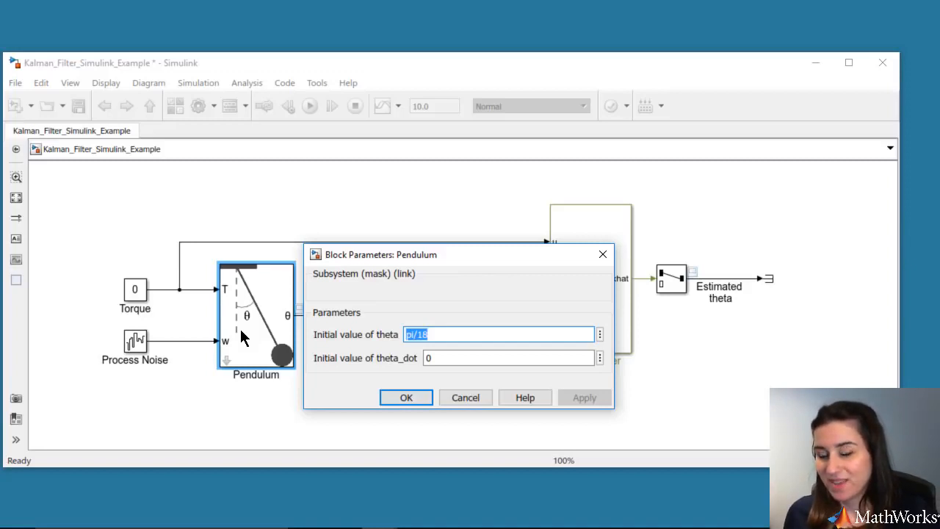
{"action": "type", "text": "pi/2"}
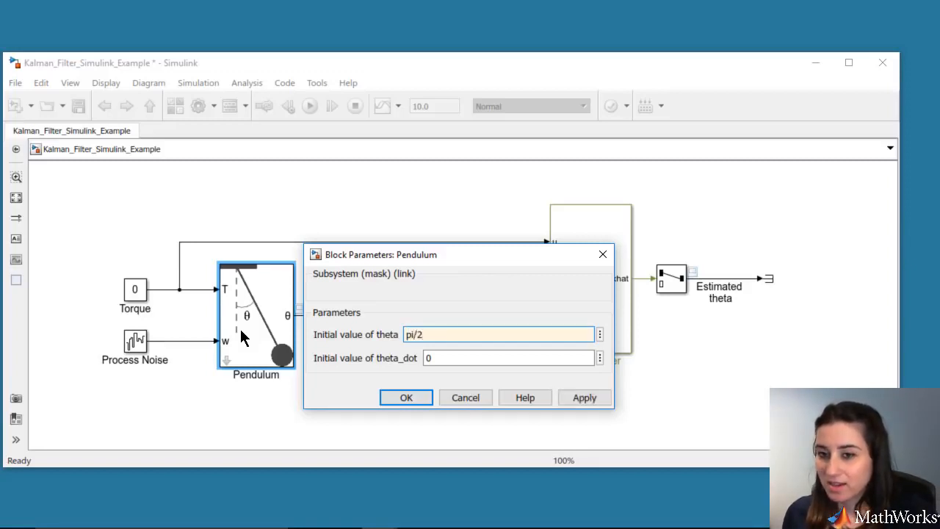
{"action": "left_click", "coordinate": [407, 397]}
- Change the Kalman Filter block's initial states x(0) to [pi/2 0]
{"action": "double_click", "coordinate": [581, 336]}
{"action": "left_click", "coordinate": [441, 394]}
{"action": "key", "text": "Left"}
{"action": "key", "text": "Left"}
{"action": "key", "text": "Left"}
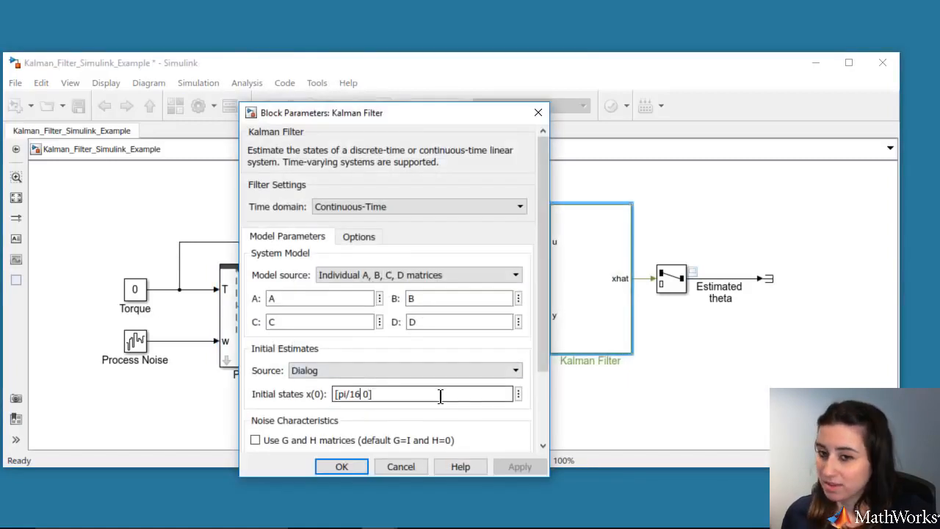
{"action": "key", "text": "BackSpace"}
{"action": "key", "text": "BackSpace"}
{"action": "type", "text": "2"}
{"action": "left_click", "coordinate": [344, 470]}
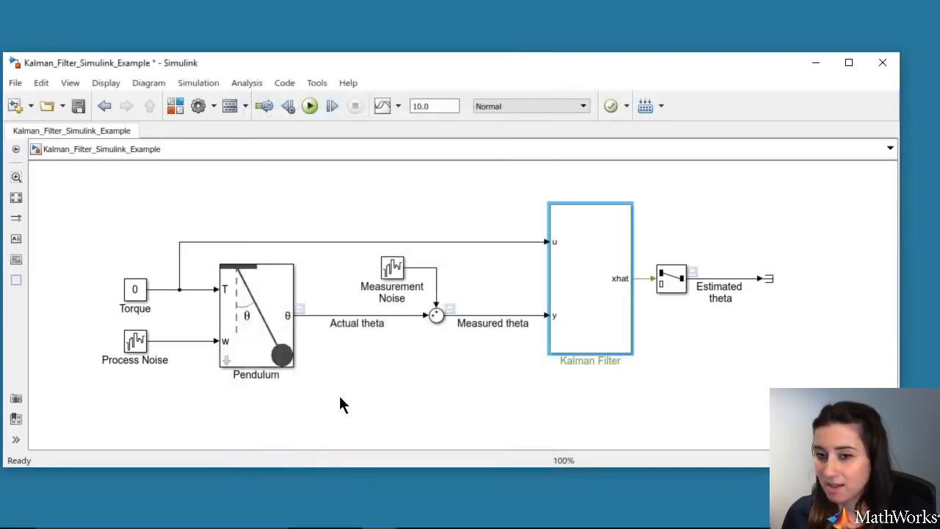
- Simulate the model with the new initial angle and compare the theta signals in the scope with the axes scaled to fit
{"action": "left_click", "coordinate": [310, 106]}
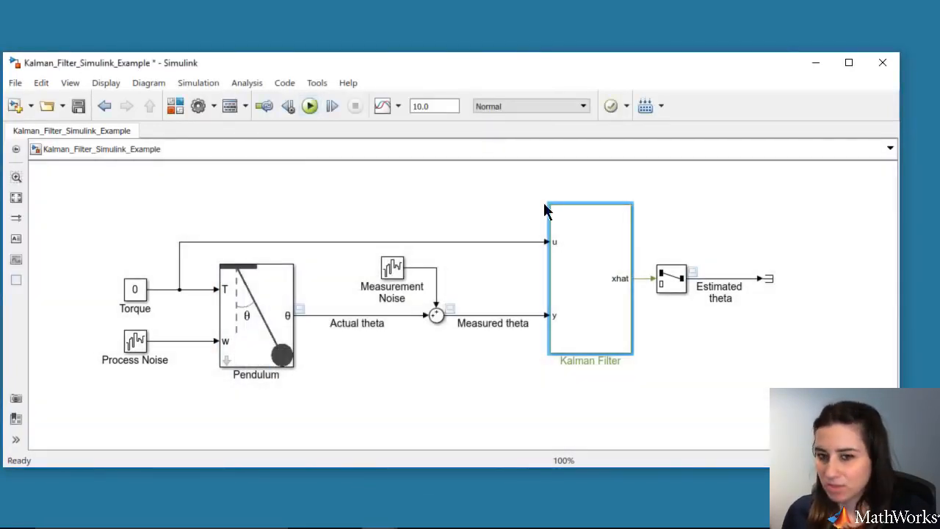
{"action": "double_click", "coordinate": [693, 272]}
{"action": "left_click", "coordinate": [199, 44]}
{"action": "left_click", "coordinate": [188, 83]}
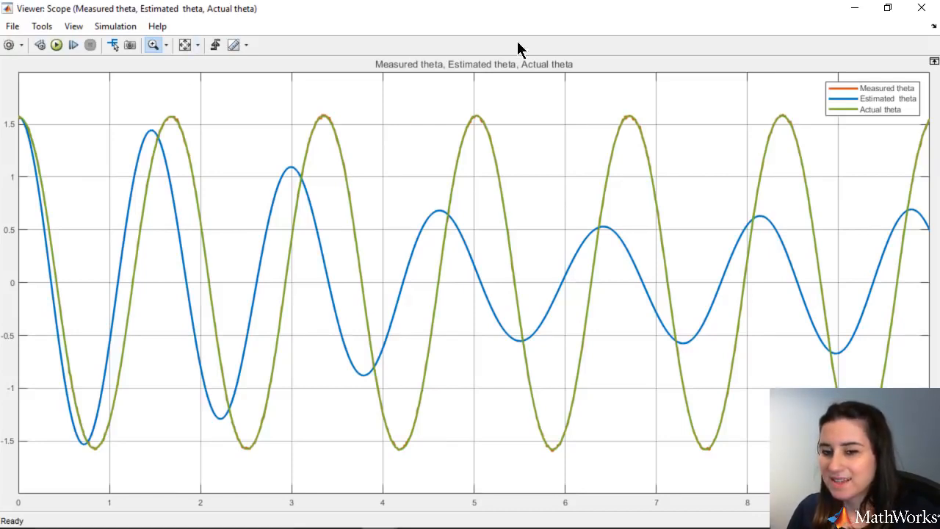
{"action": "left_click", "coordinate": [923, 9]}
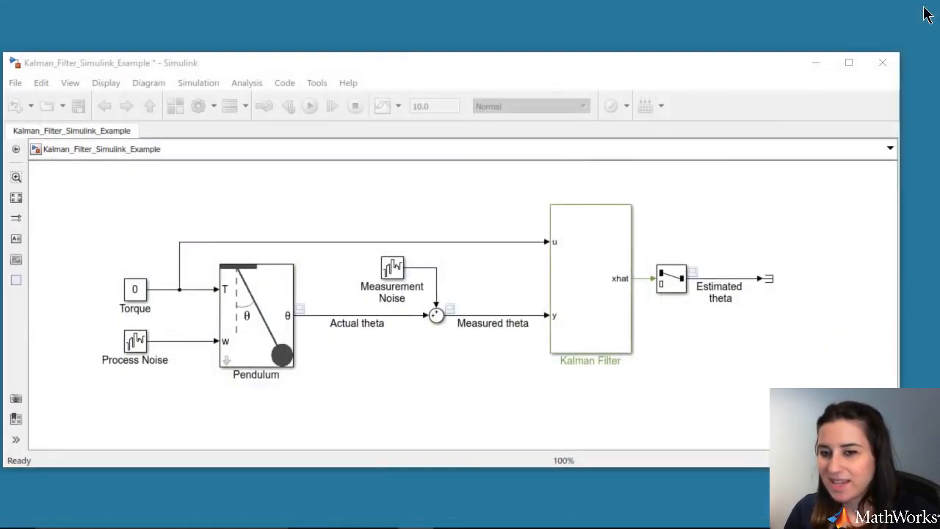